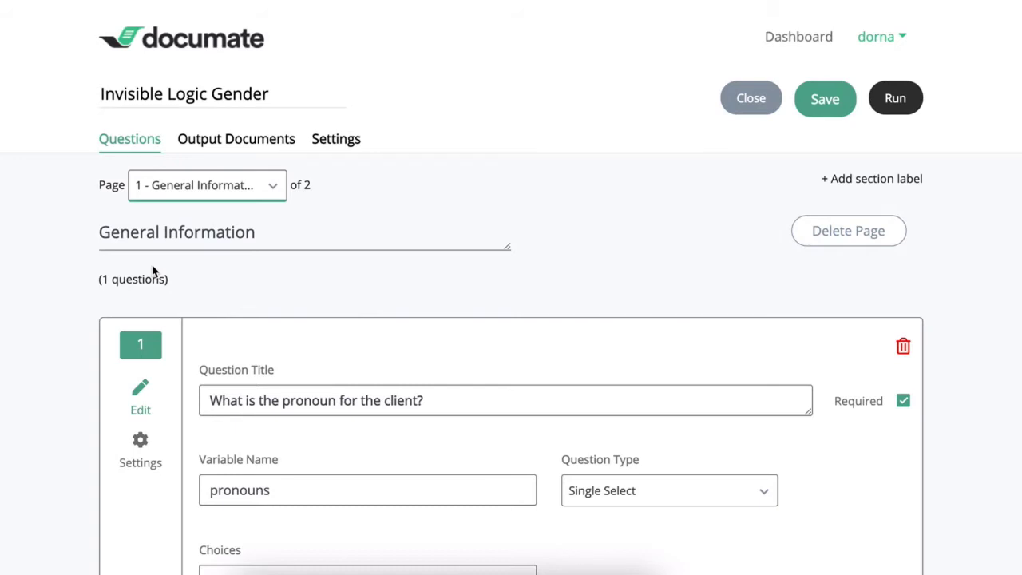
# Review the client pronoun question's title, variable name and choices, and go to the Behind Scenes Logic - Gender/Pronouns page
pyautogui.scroll(-3, 391, 331)
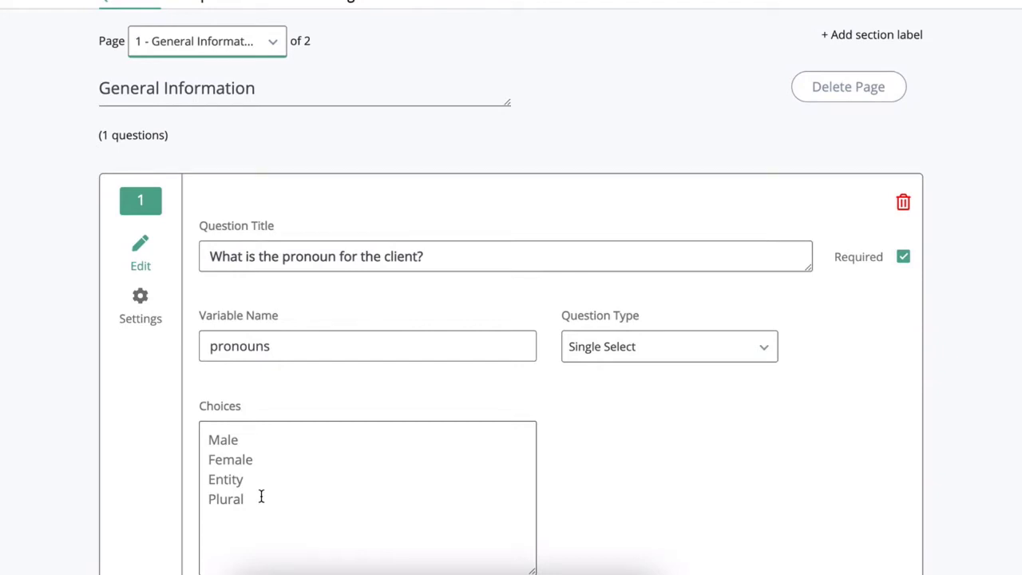
pyautogui.scroll(-2, 326, 415)
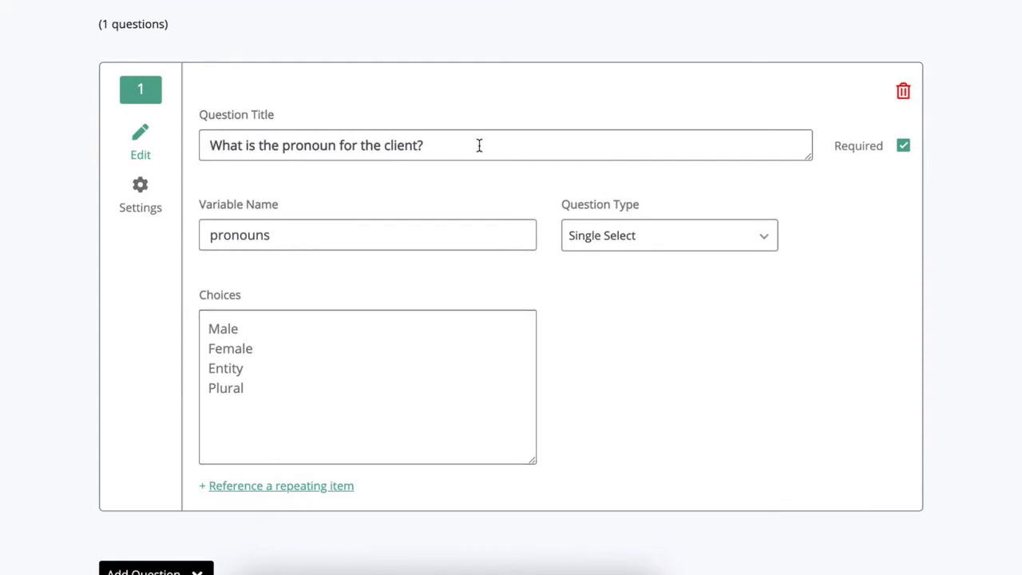
pyautogui.click(250, 370)
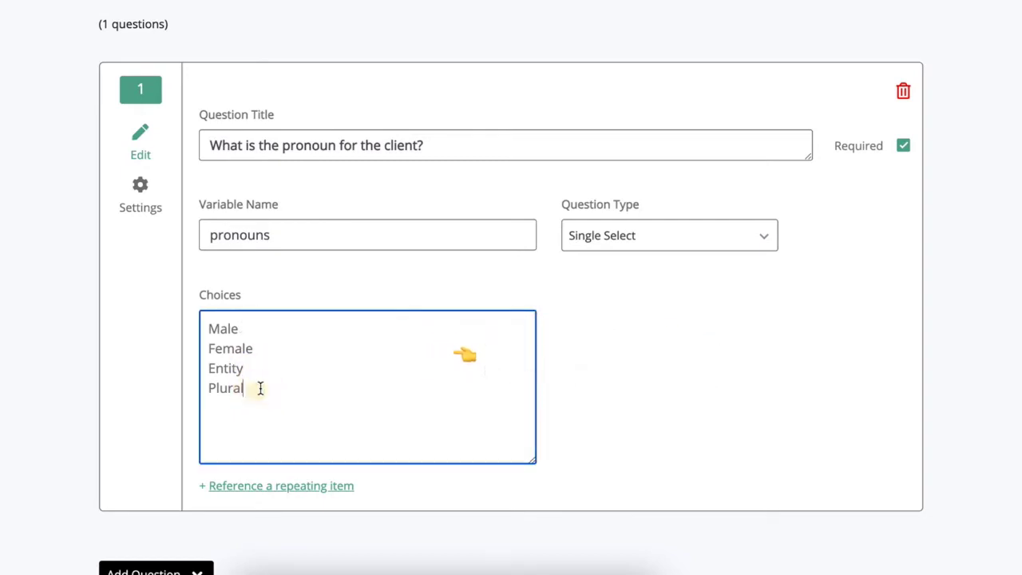
pyautogui.scroll(-3, 324, 371)
pyautogui.click(869, 500)
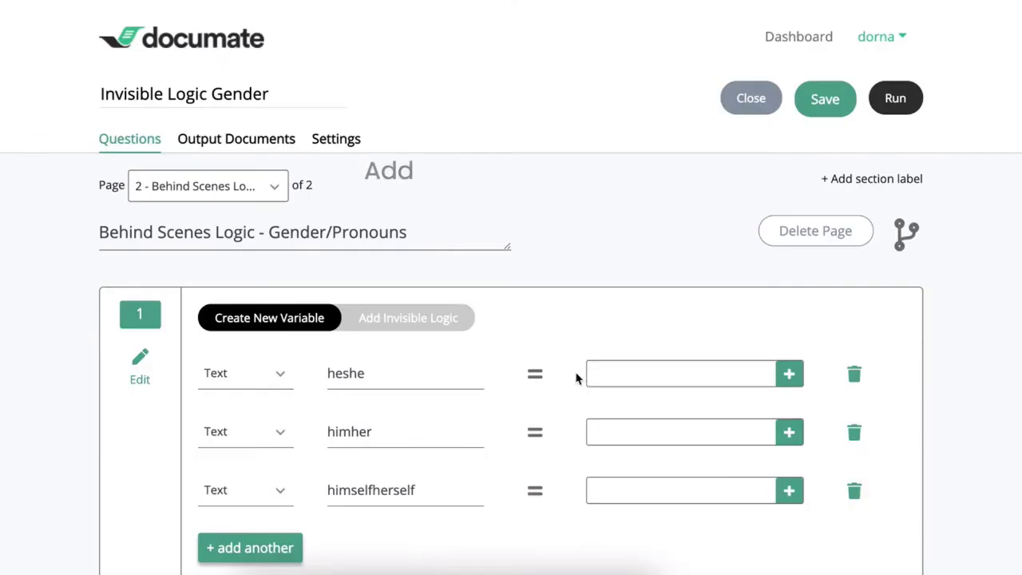
# Examine the text variables heshe, himher and himselfherself defined on the Behind Scenes Logic - Gender/Pronouns page
pyautogui.scroll(-1, 577, 379)
pyautogui.scroll(-1, 577, 378)
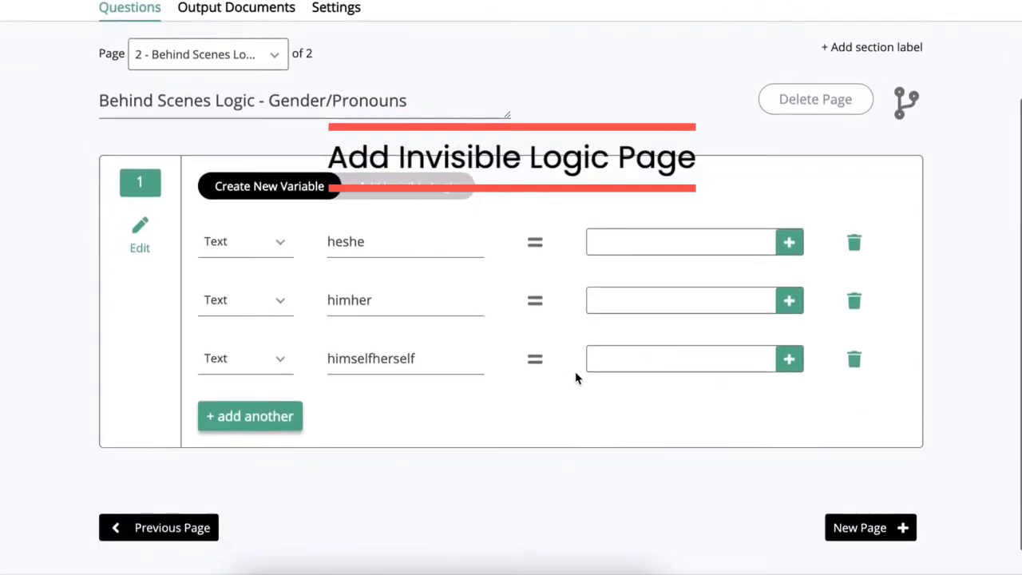
pyautogui.scroll(1, 120, 137)
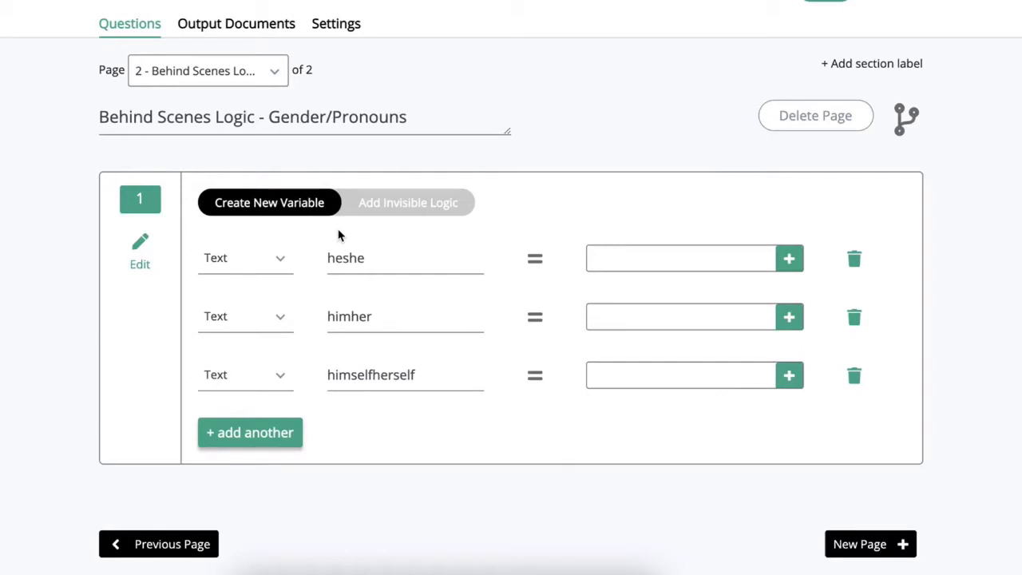
pyautogui.click(433, 376)
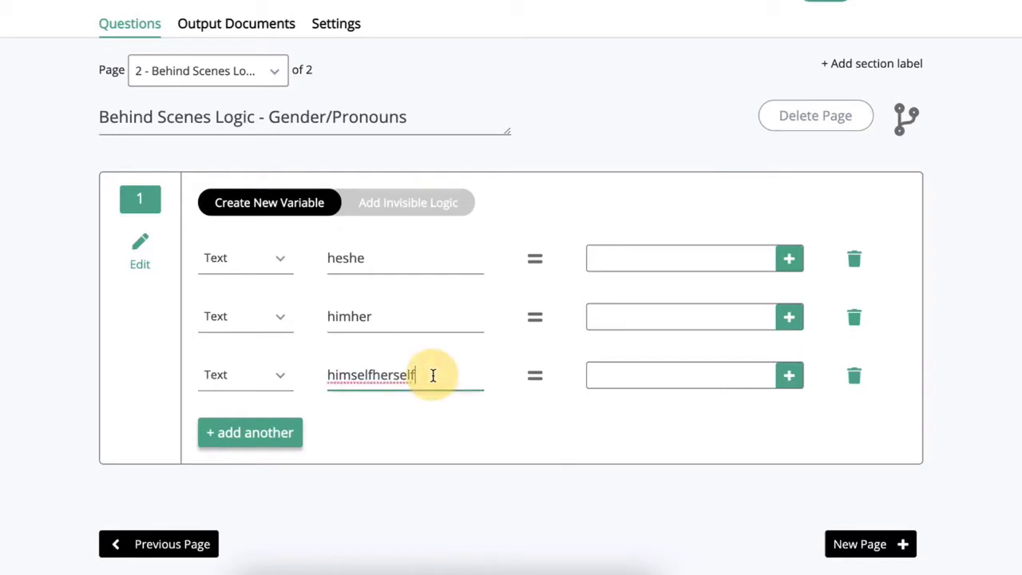
pyautogui.click(390, 312)
pyautogui.click(382, 255)
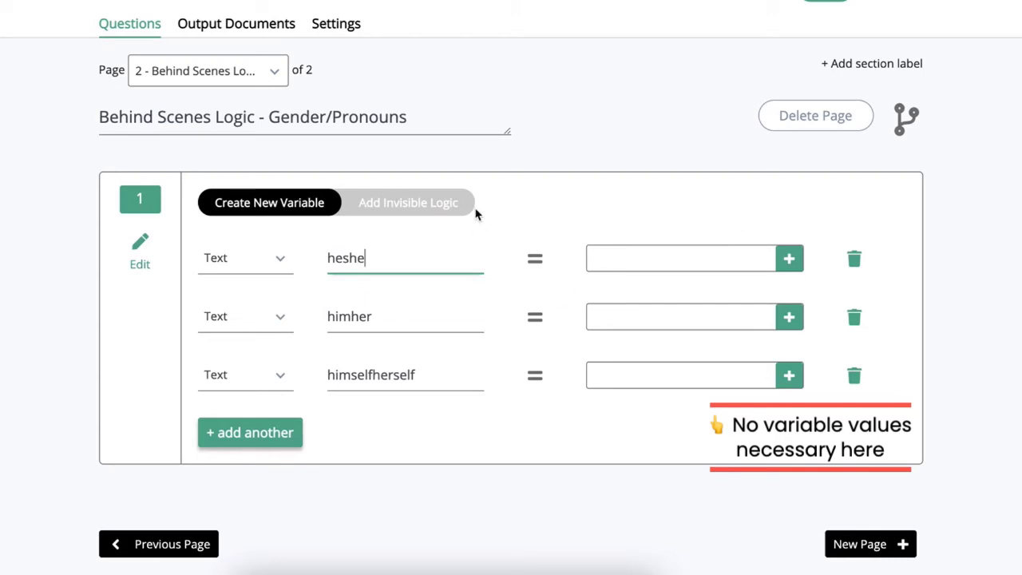
# Begin the page's invisible logic by setting the IF condition to pronouns Is Male
pyautogui.click(412, 229)
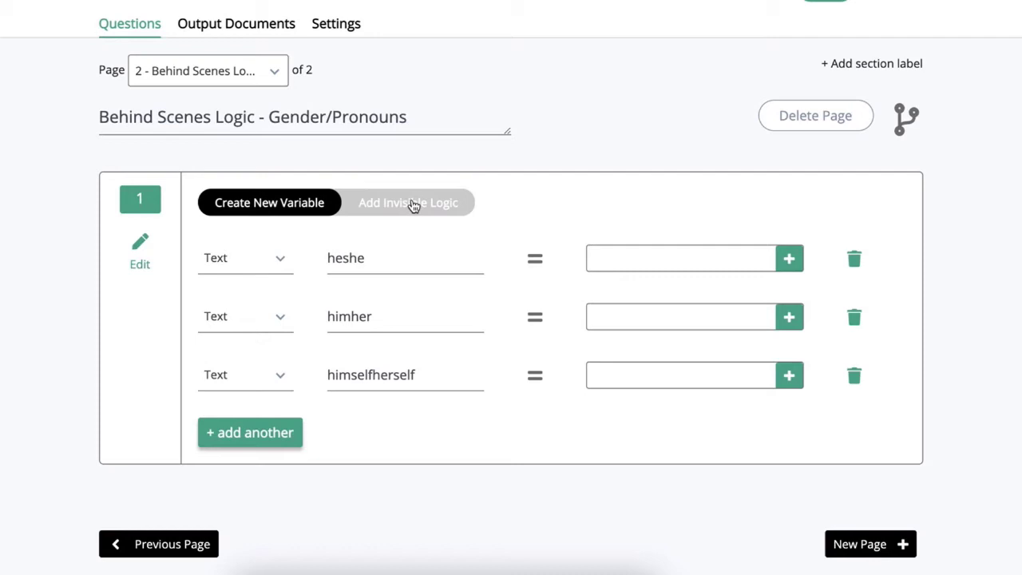
pyautogui.click(422, 206)
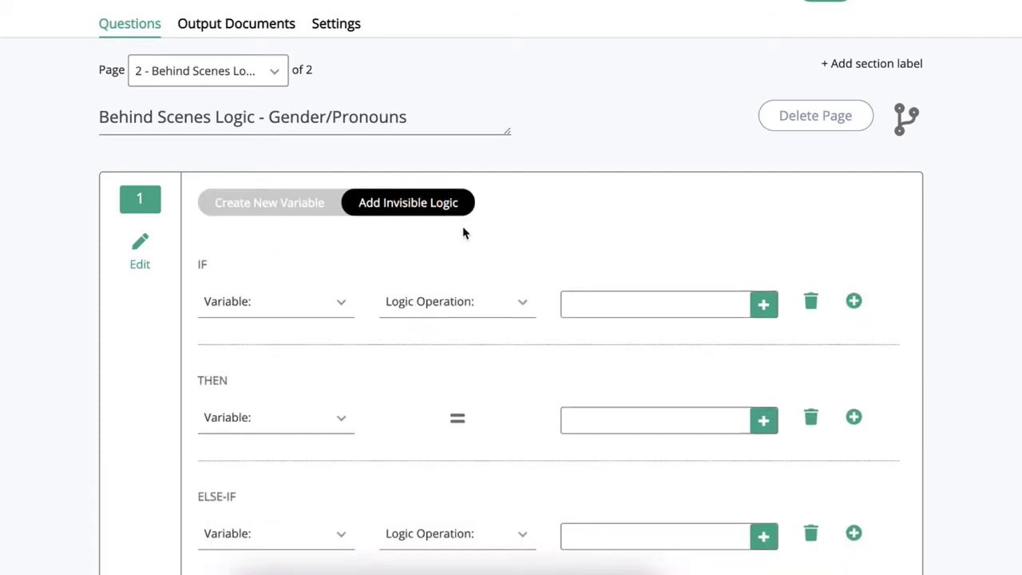
pyautogui.scroll(-3, 464, 232)
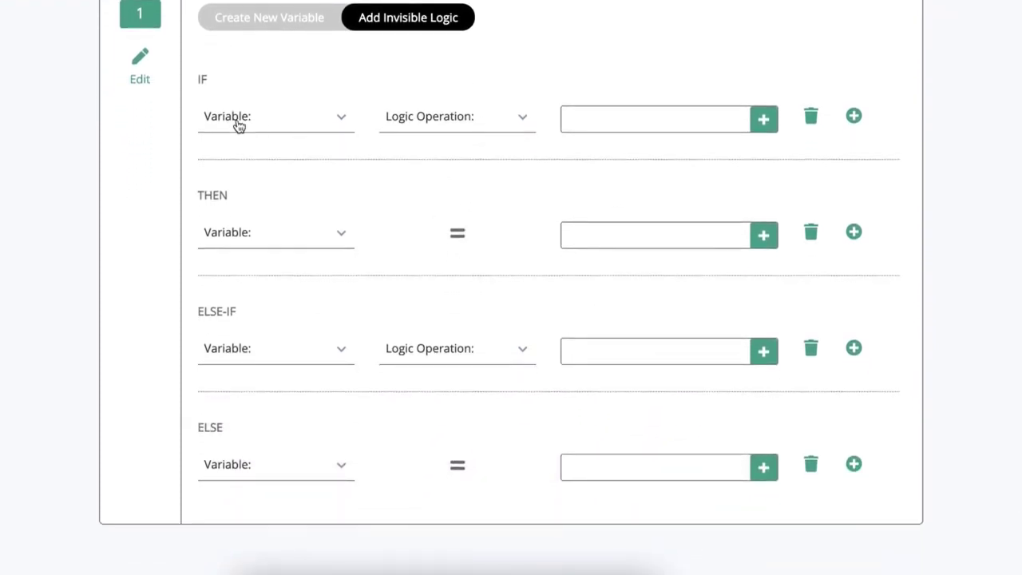
pyautogui.click(238, 118)
pyautogui.click(251, 219)
pyautogui.click(420, 121)
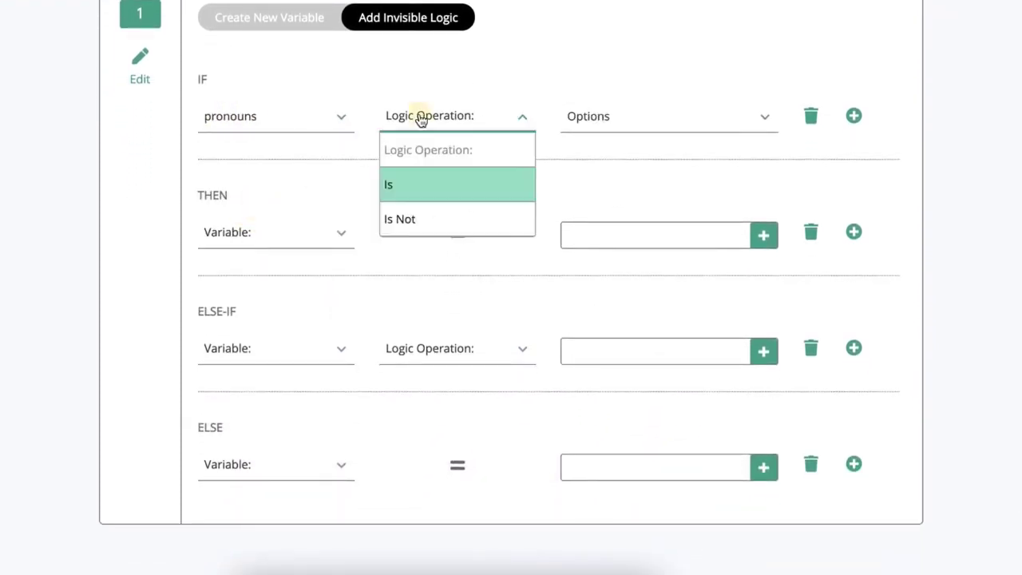
pyautogui.click(413, 192)
pyautogui.click(610, 122)
pyautogui.click(581, 185)
pyautogui.doubleClick(199, 197)
# In the Male rule's THEN section, assign the text "he" to heshe and add another assignment row
pyautogui.click(256, 236)
pyautogui.click(263, 365)
pyautogui.click(854, 232)
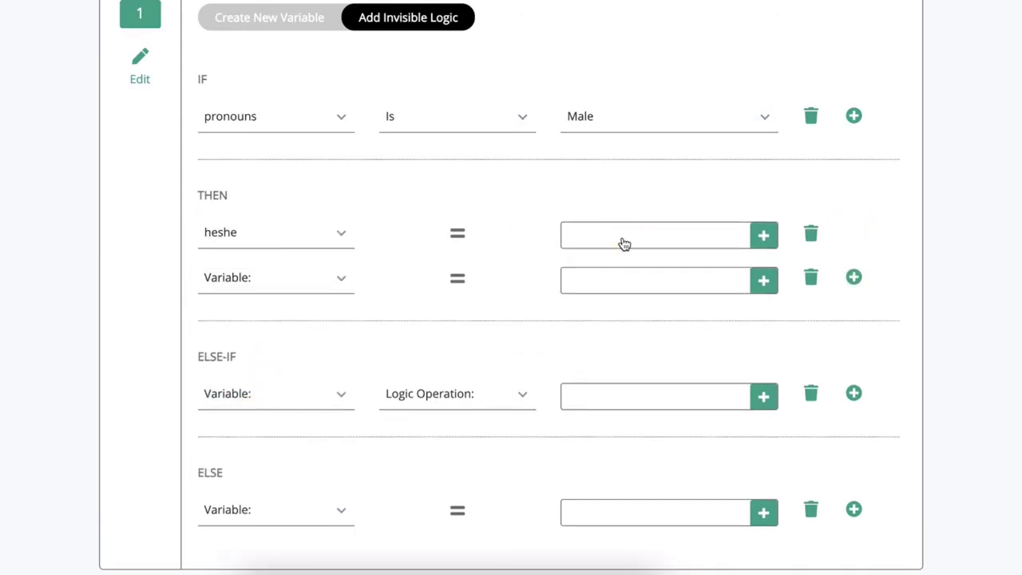
pyautogui.click(623, 237)
pyautogui.click(627, 320)
pyautogui.write('he')
pyautogui.click(757, 318)
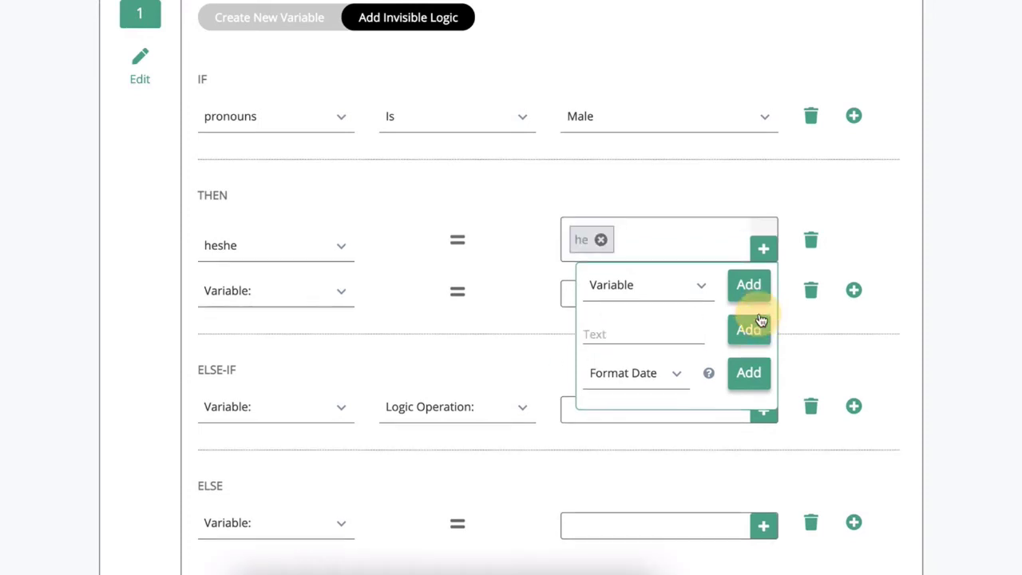
# Assign the text "him" to the himher variable in the second THEN row of the Male rule
pyautogui.click(242, 291)
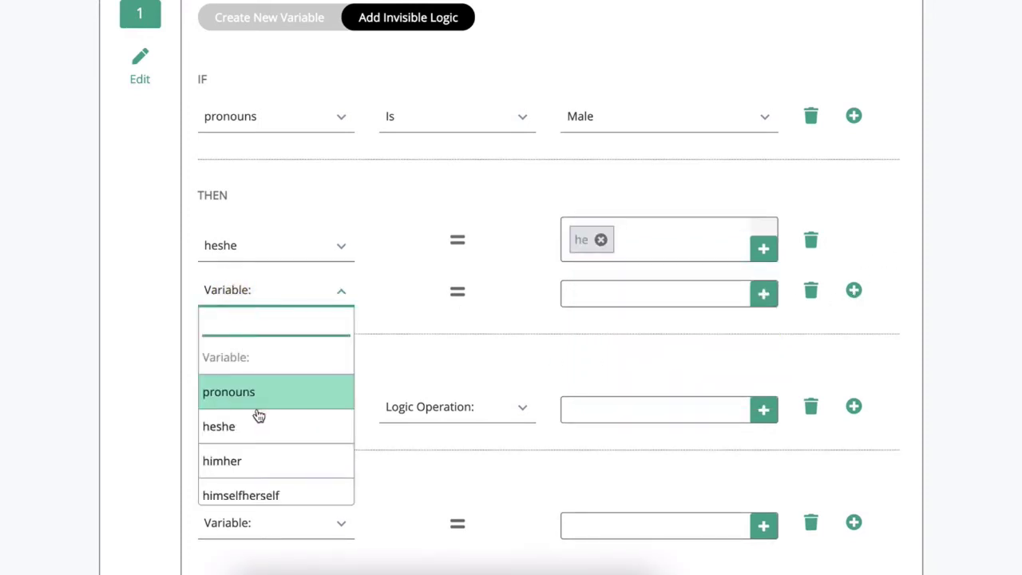
pyautogui.click(265, 468)
pyautogui.click(763, 292)
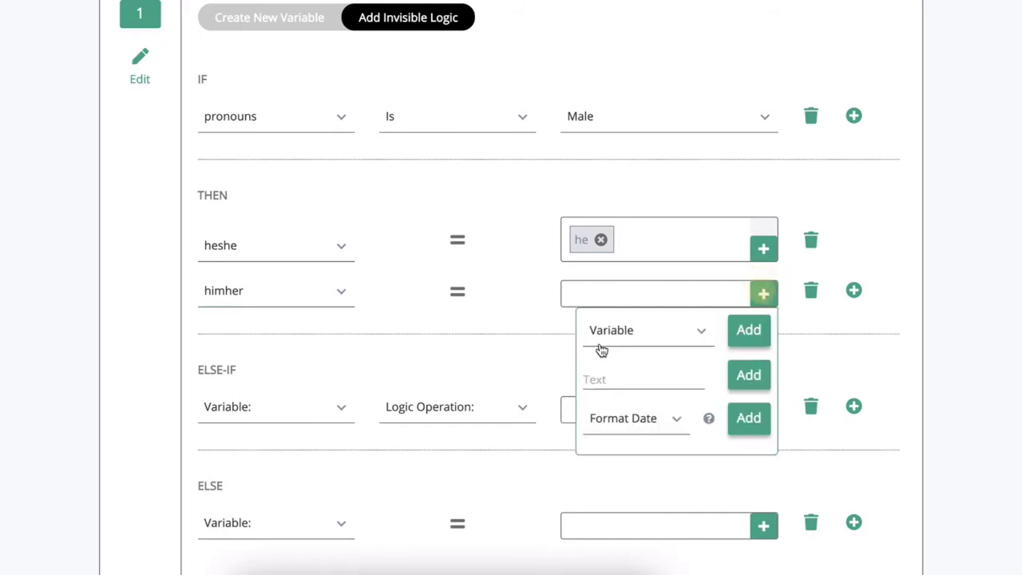
pyautogui.click(604, 377)
pyautogui.write('h')
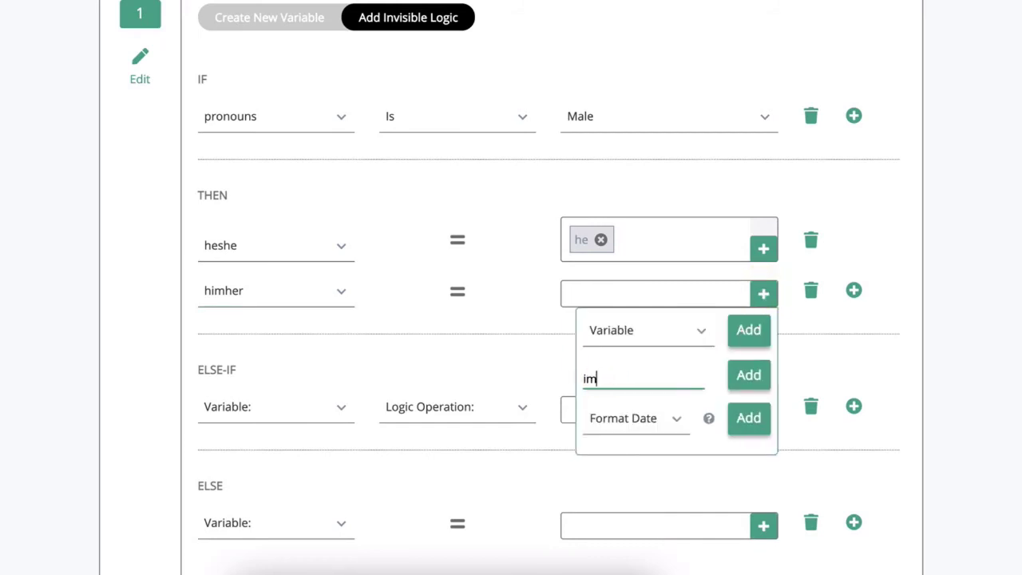
pyautogui.press('BackSpace')
pyautogui.press('BackSpace')
pyautogui.write('him')
pyautogui.click(732, 377)
# Assign the text "himself" to himselfherself in a third THEN row of the Male rule
pyautogui.click(298, 323)
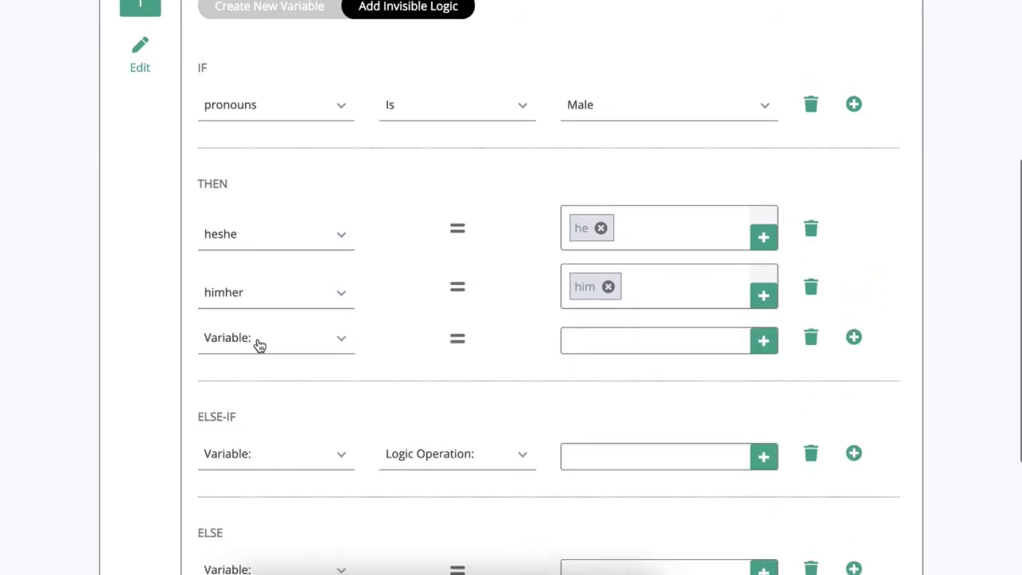
pyautogui.click(258, 341)
pyautogui.click(293, 539)
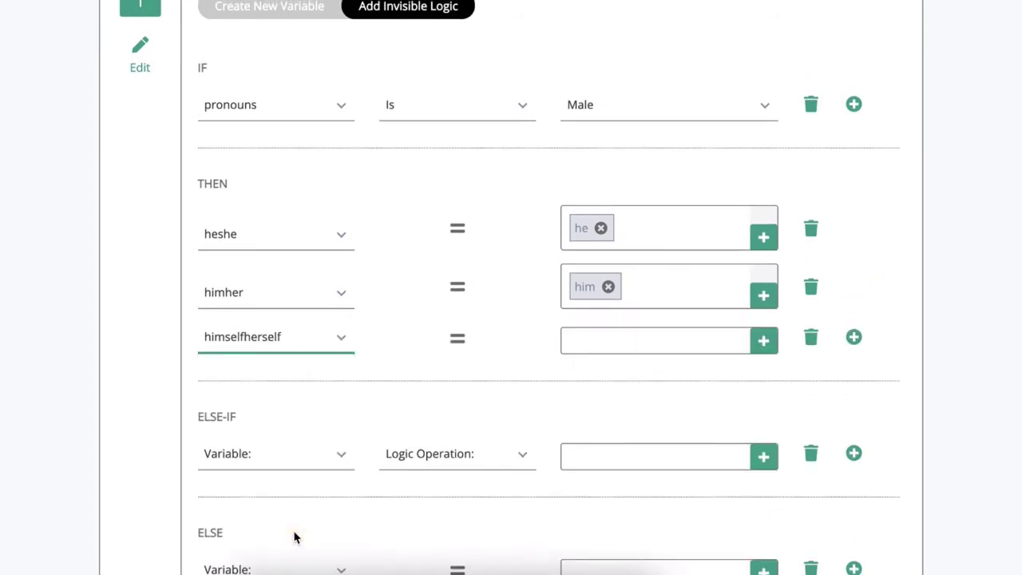
pyautogui.click(693, 339)
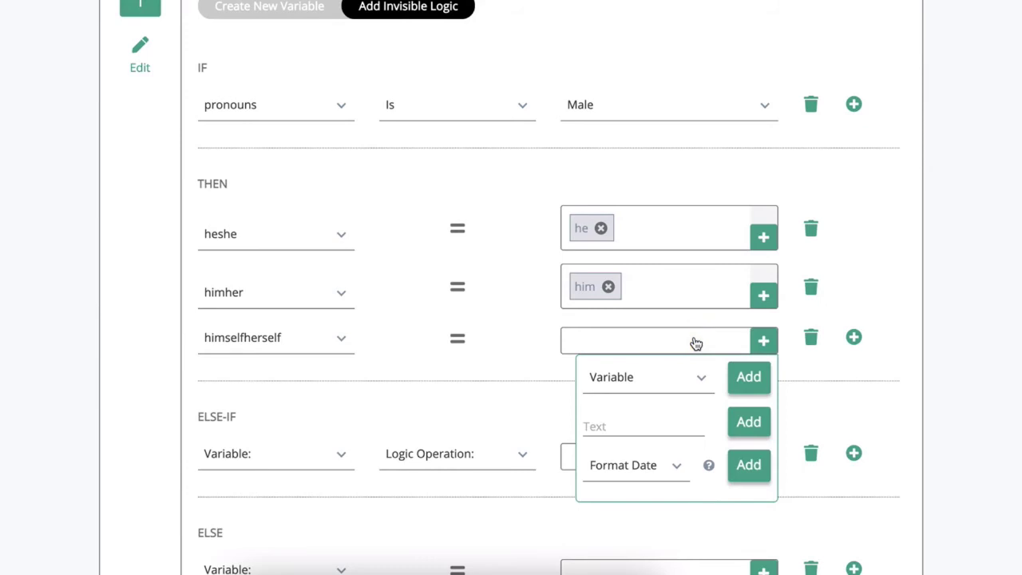
pyautogui.click(627, 420)
pyautogui.write('himself')
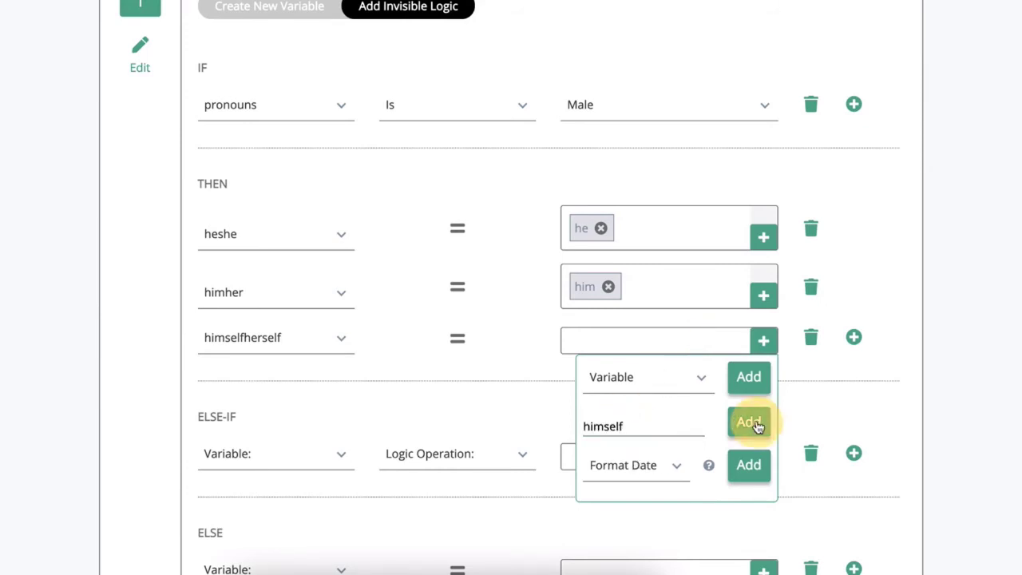
pyautogui.click(751, 424)
# Set the first ELSE-IF condition to the variable pronouns with the operation Is, and open its answer options
pyautogui.scroll(-1, 463, 363)
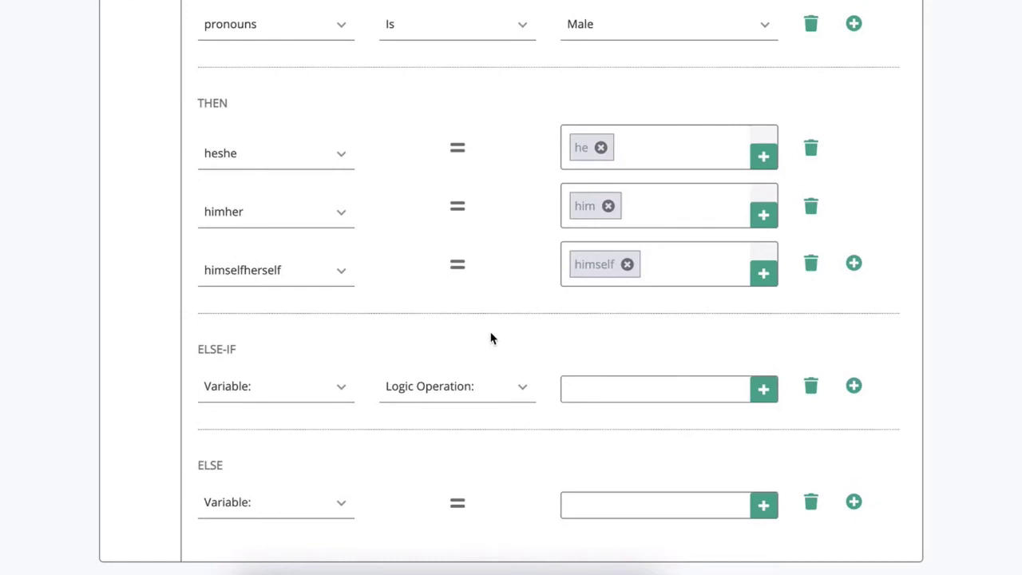
pyautogui.scroll(-1, 492, 339)
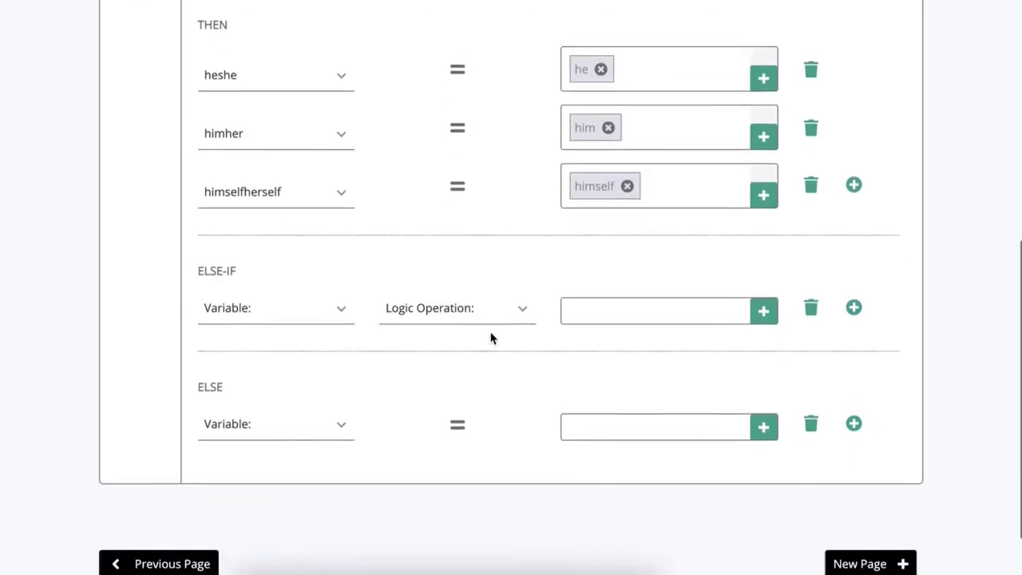
pyautogui.click(236, 310)
pyautogui.click(239, 417)
pyautogui.click(418, 313)
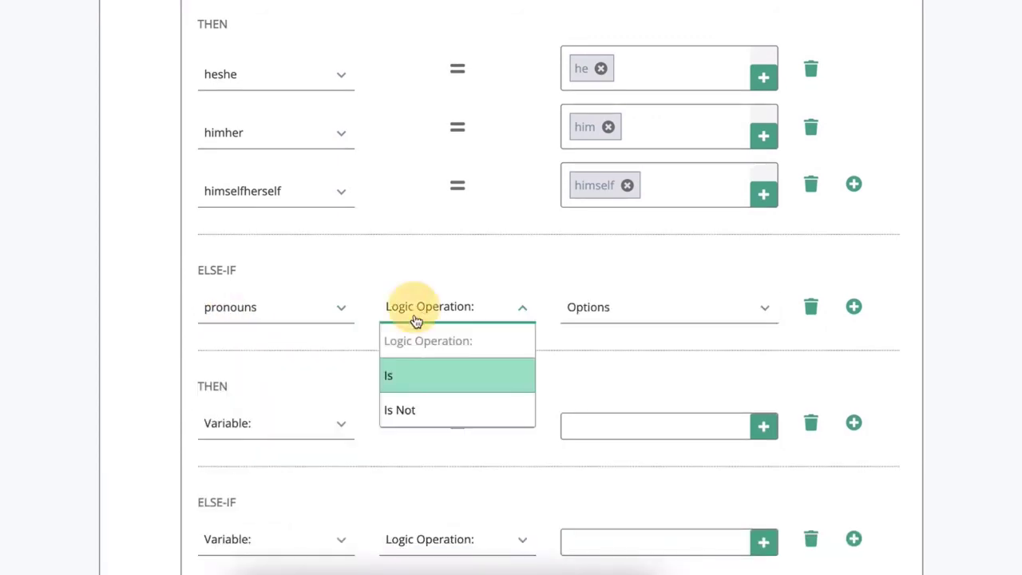
pyautogui.click(410, 382)
pyautogui.click(610, 313)
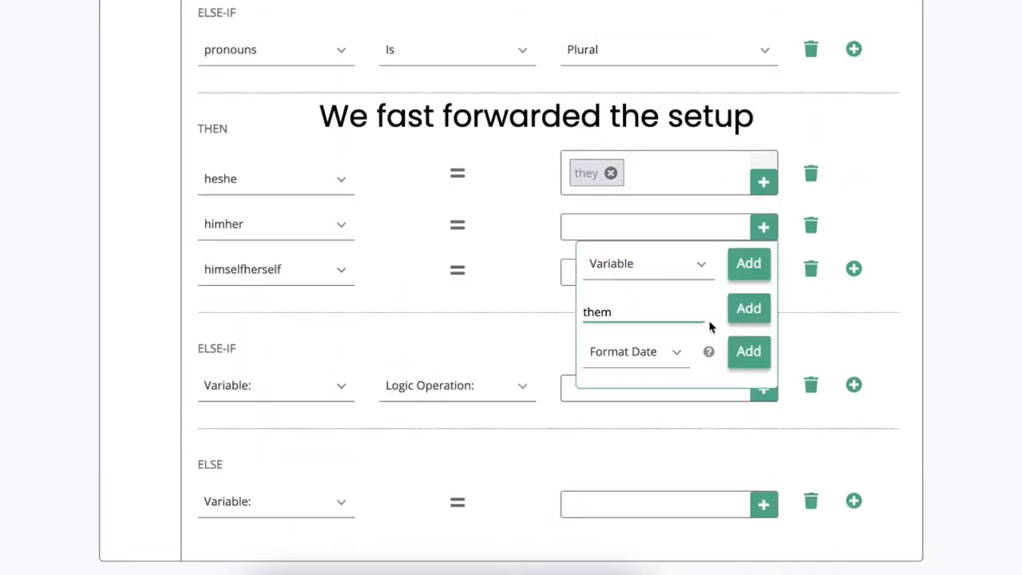
# Under the Plural condition, assign the text "them" to himher and "themselves" to himselfherself
pyautogui.click(749, 309)
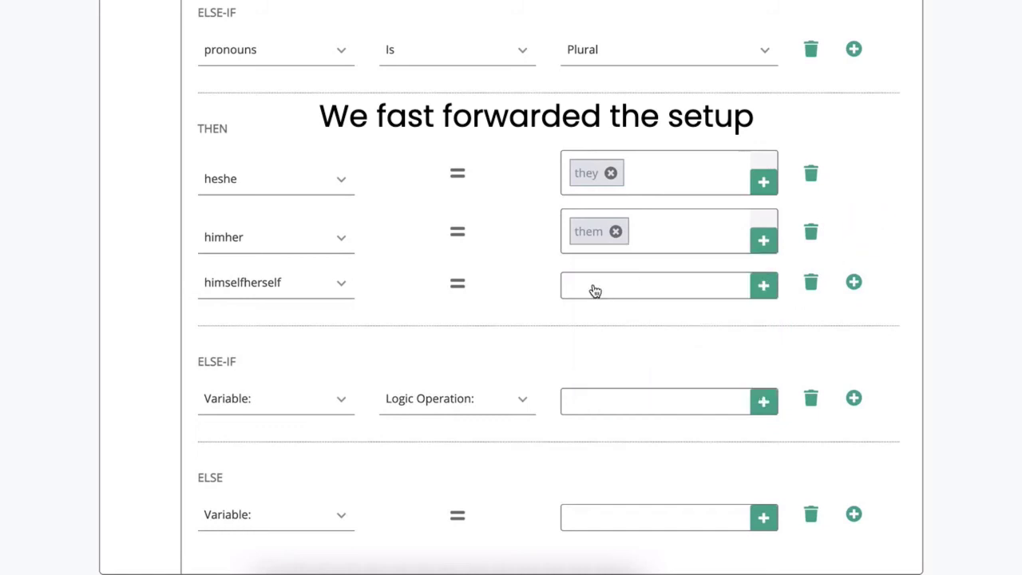
pyautogui.click(593, 286)
pyautogui.click(591, 369)
pyautogui.write('themselves')
pyautogui.click(749, 367)
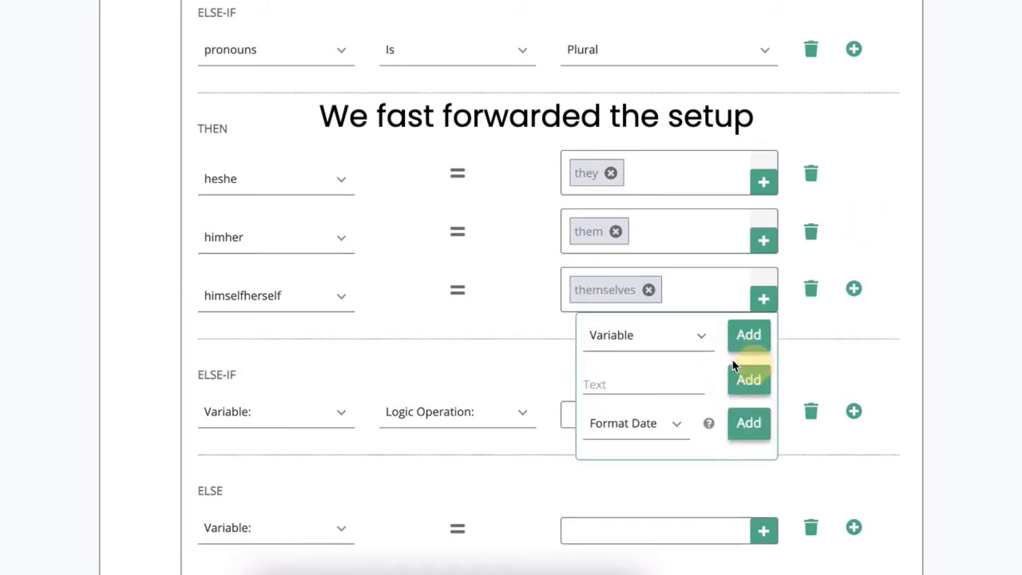
pyautogui.click(956, 288)
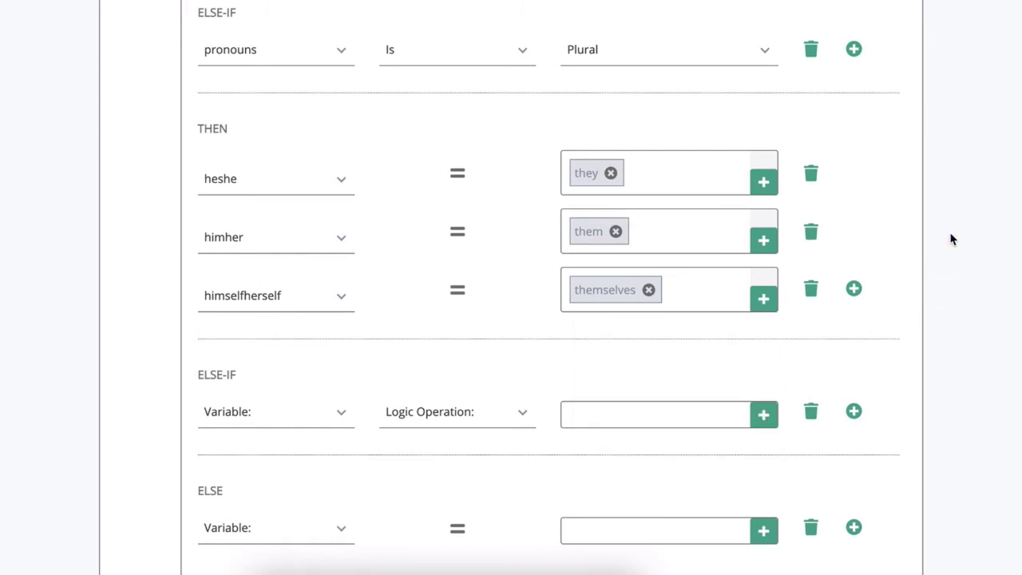
# Review the conditions and pronoun assignments for Male, Female, Entity and Plural in the invisible logic
pyautogui.scroll(1, 952, 238)
pyautogui.scroll(2, 952, 238)
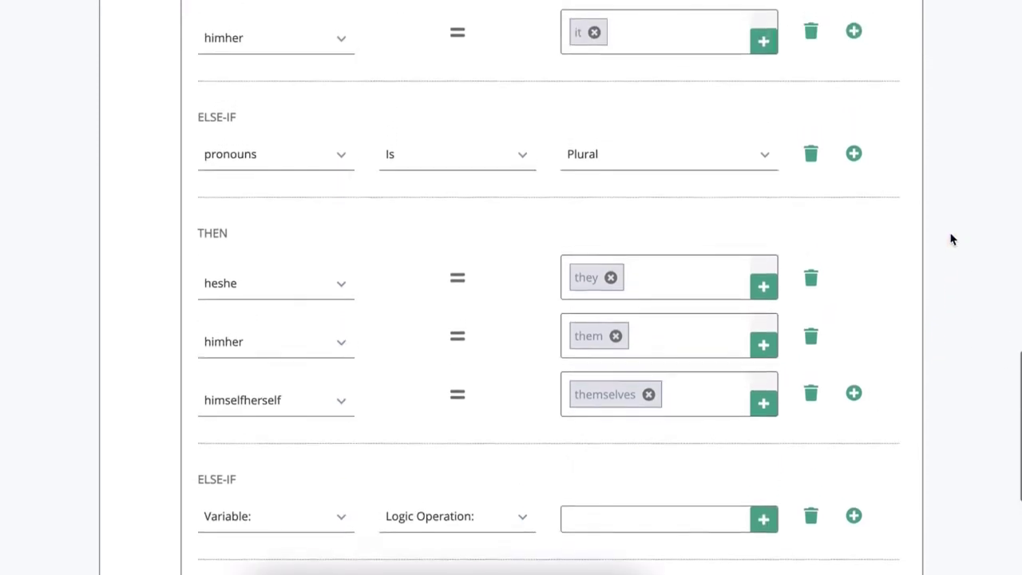
pyautogui.scroll(10, 951, 238)
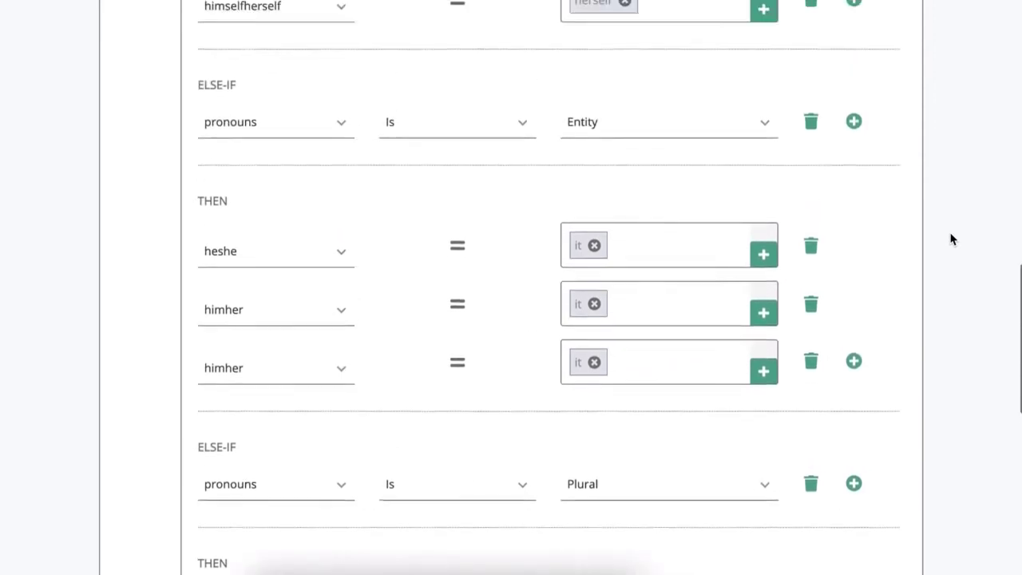
pyautogui.scroll(2, 952, 238)
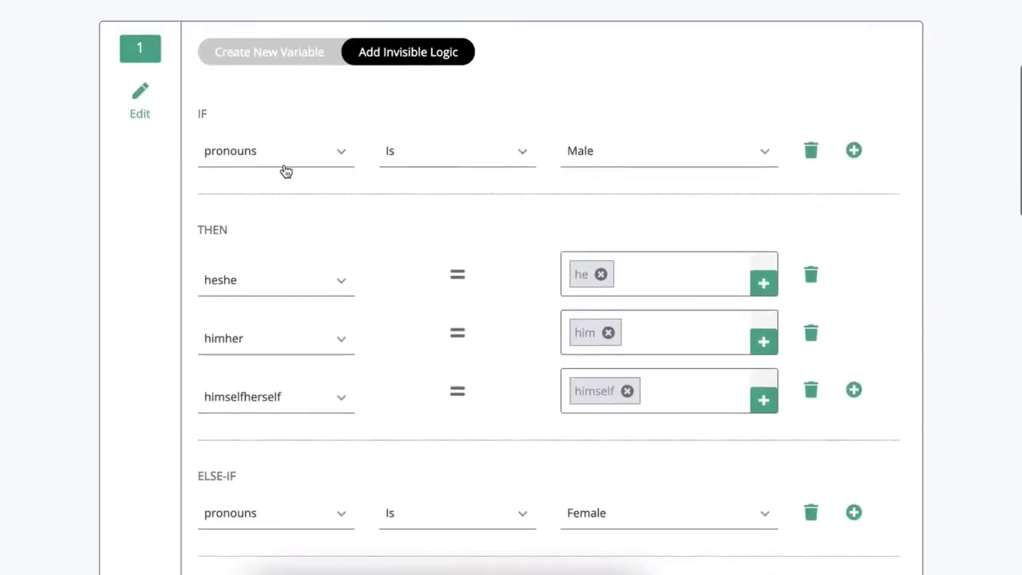
pyautogui.scroll(-1, 743, 232)
pyautogui.scroll(-5, 782, 284)
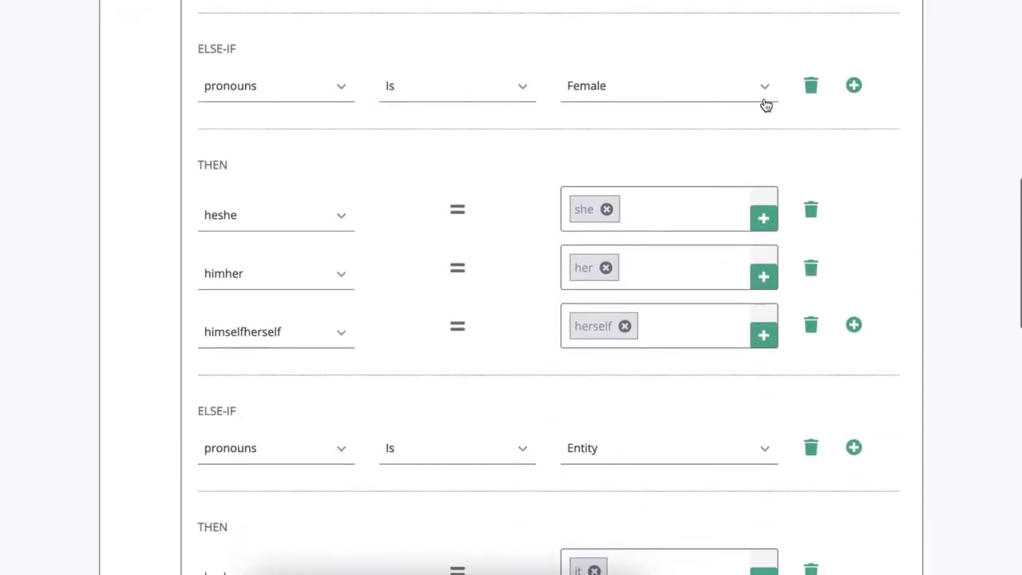
pyautogui.scroll(-3, 779, 216)
pyautogui.scroll(-6, 783, 247)
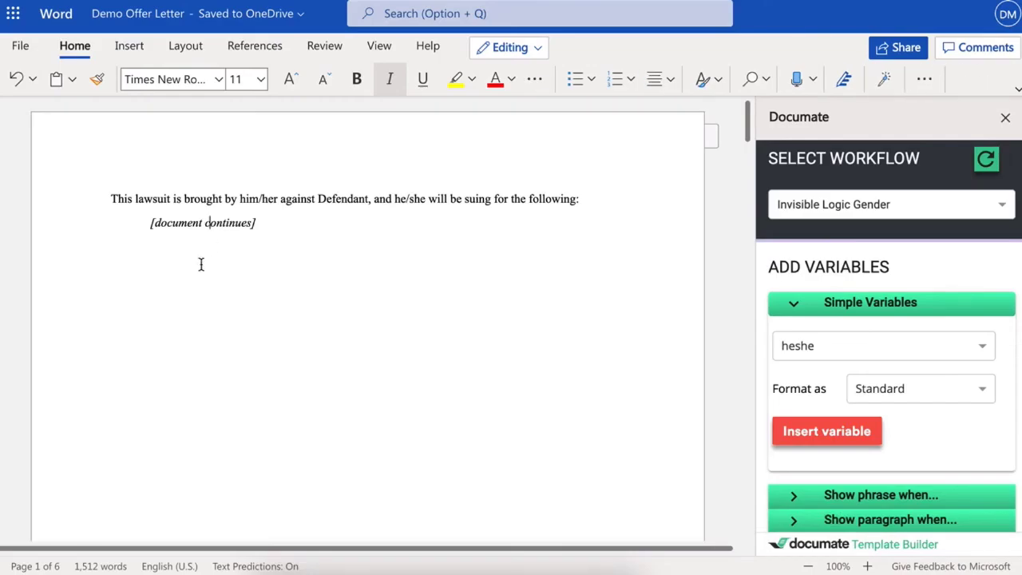
pyautogui.moveTo(109, 198); pyautogui.dragTo(616, 215)
pyautogui.press('Down')
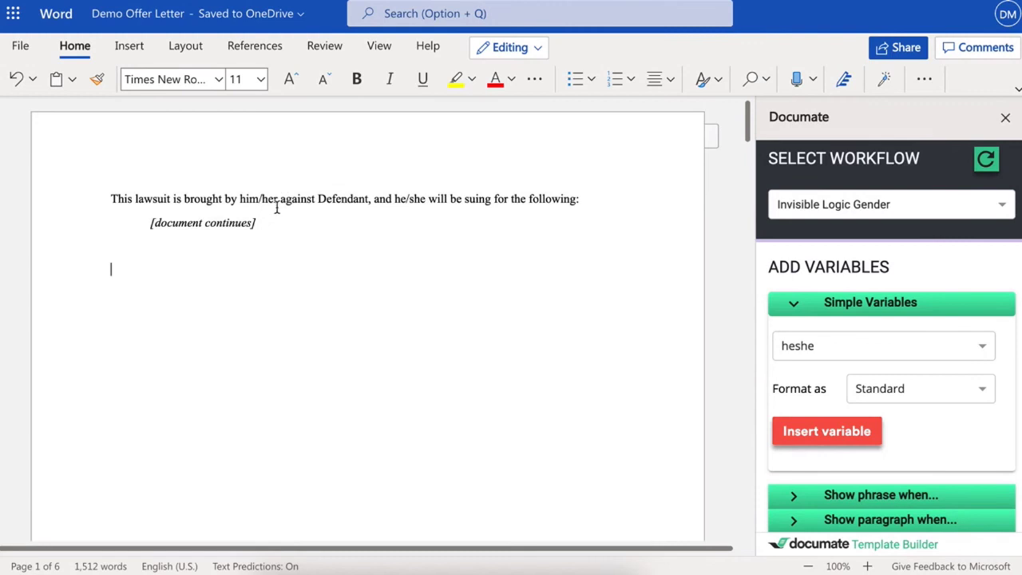
pyautogui.moveTo(279, 198); pyautogui.dragTo(242, 206)
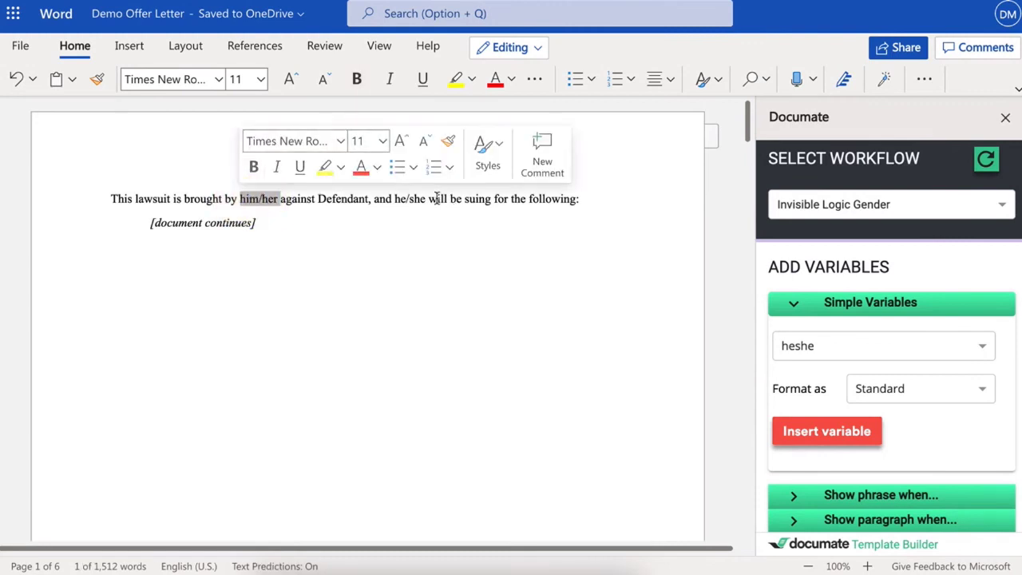
pyautogui.moveTo(427, 202); pyautogui.dragTo(397, 202)
pyautogui.click(481, 222)
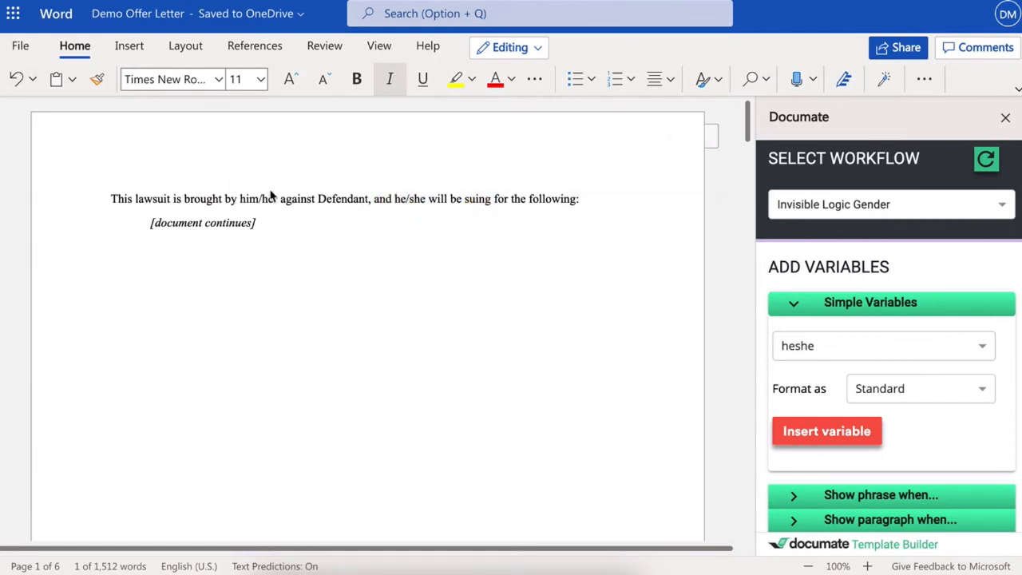
# Replace "him/her" in the lawsuit sentence with the himher variable and "he/she" with the heshe variable, both in Standard format
pyautogui.moveTo(240, 199); pyautogui.dragTo(275, 198)
pyautogui.click(811, 348)
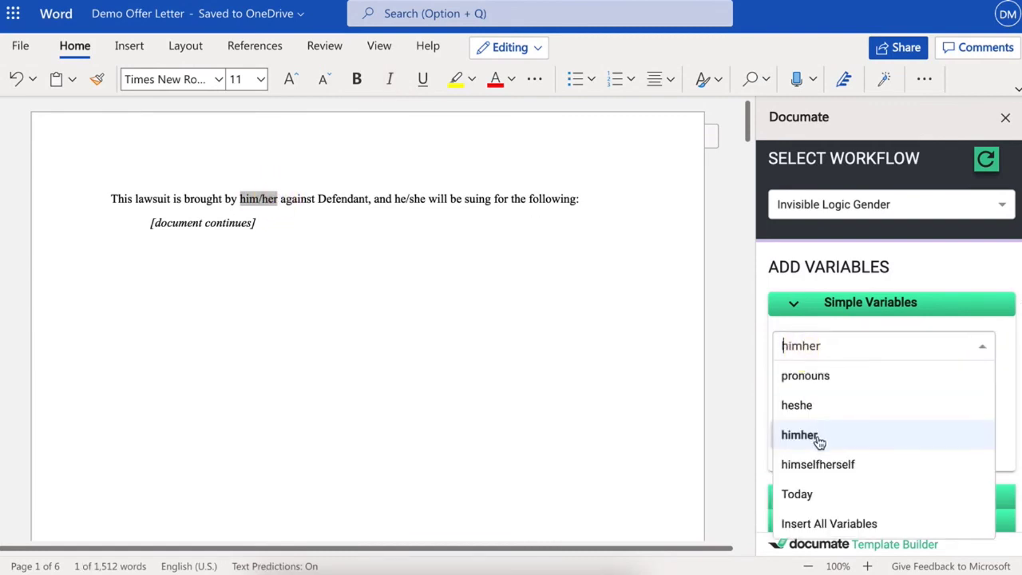
pyautogui.click(820, 439)
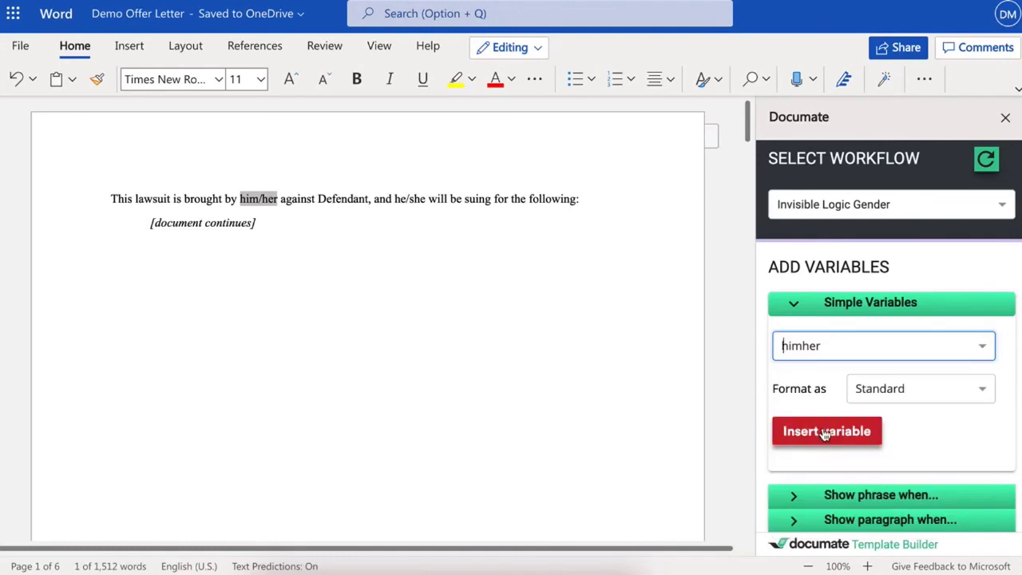
pyautogui.click(847, 434)
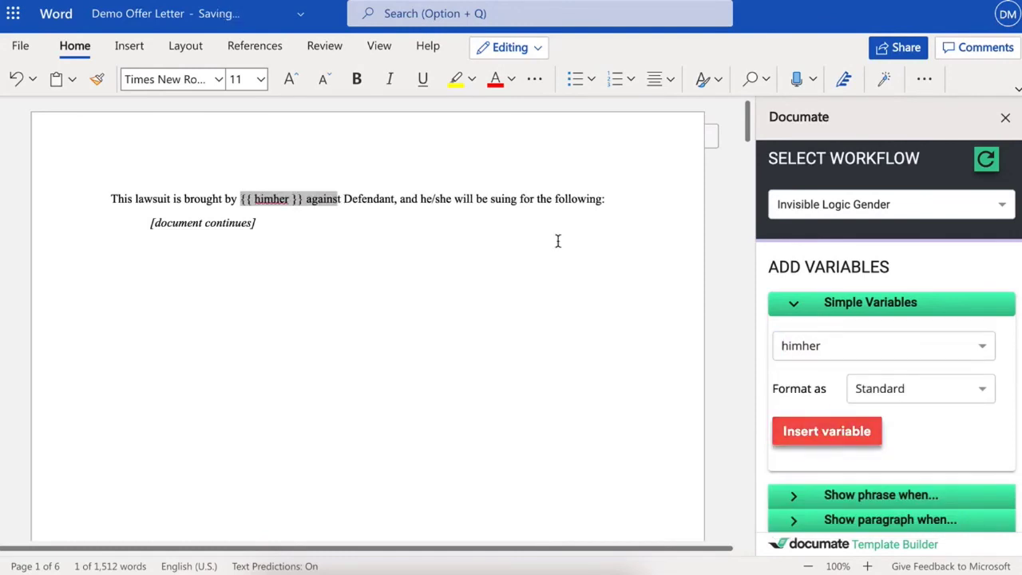
pyautogui.click(851, 436)
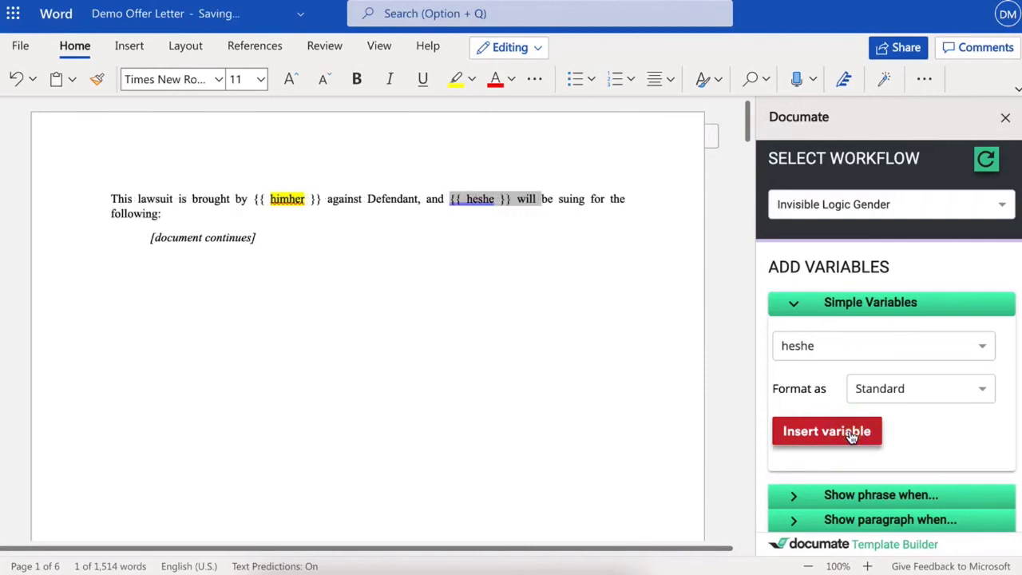
pyautogui.click(609, 228)
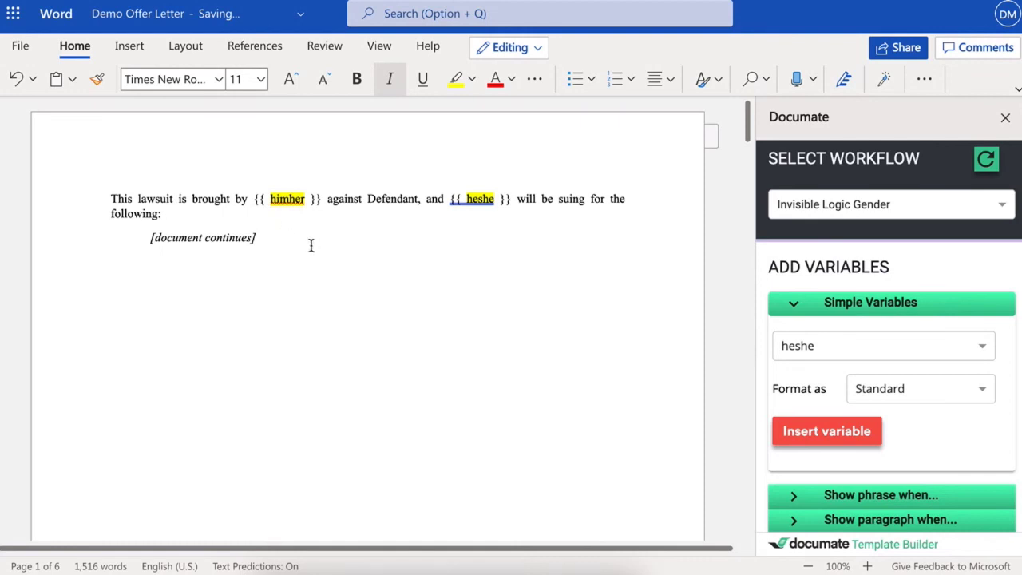
# Add the sample text "him/her" on a new line two lines below "[document continues]"
pyautogui.press('Return')
pyautogui.press('Return')
pyautogui.write('h')
pyautogui.hotkey('shift', 'Left')
pyautogui.hotkey('shift', 'Left')
pyautogui.hotkey('shift', 'Left')
pyautogui.hotkey('shift', 'Left')
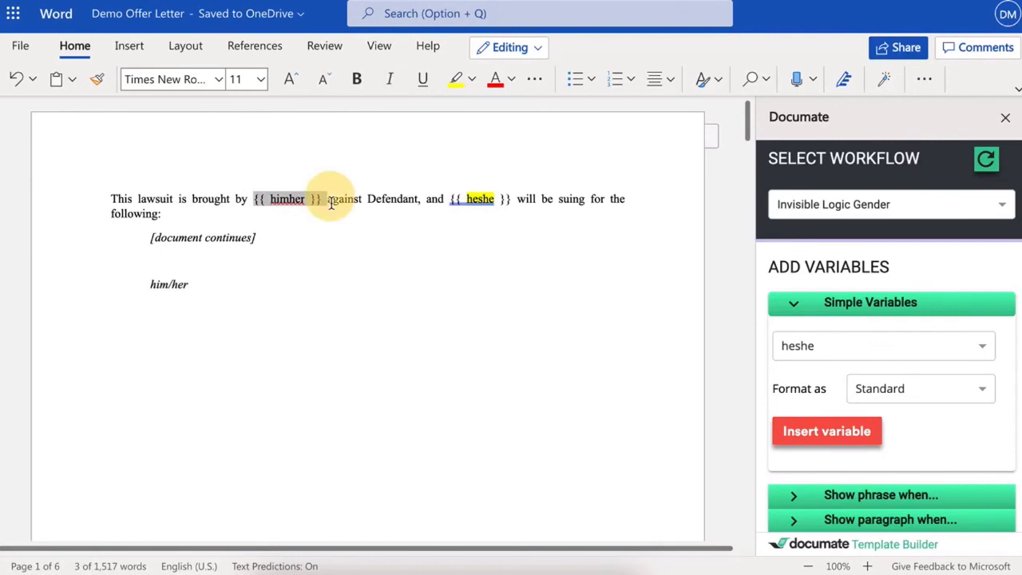
pyautogui.moveTo(332, 204); pyautogui.dragTo(255, 206)
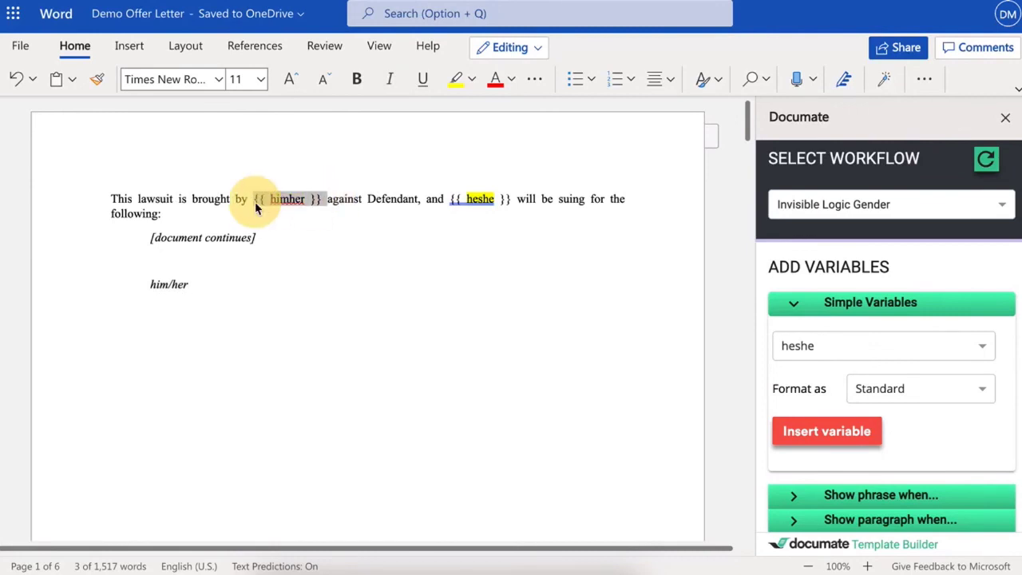
pyautogui.click(315, 273)
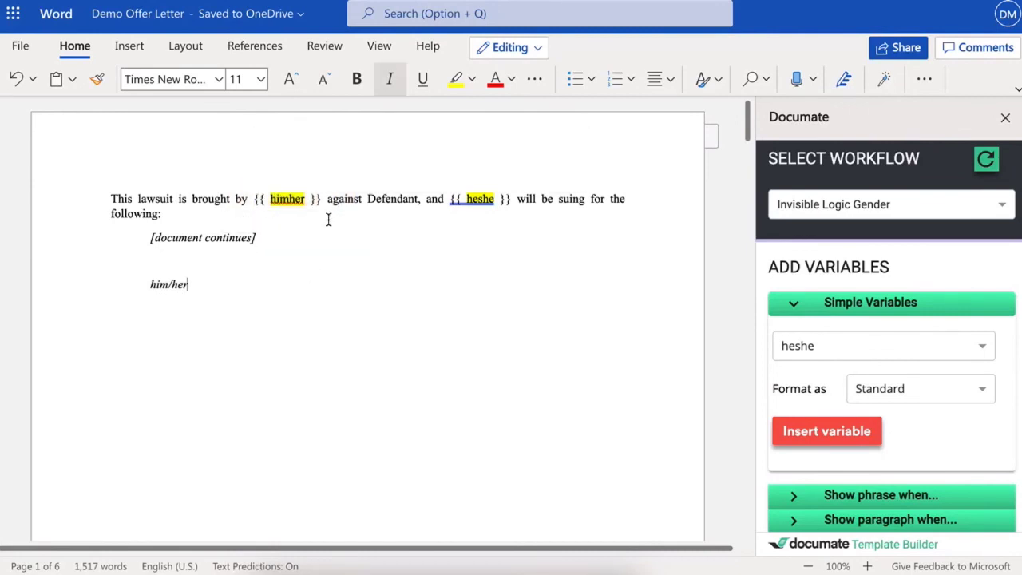